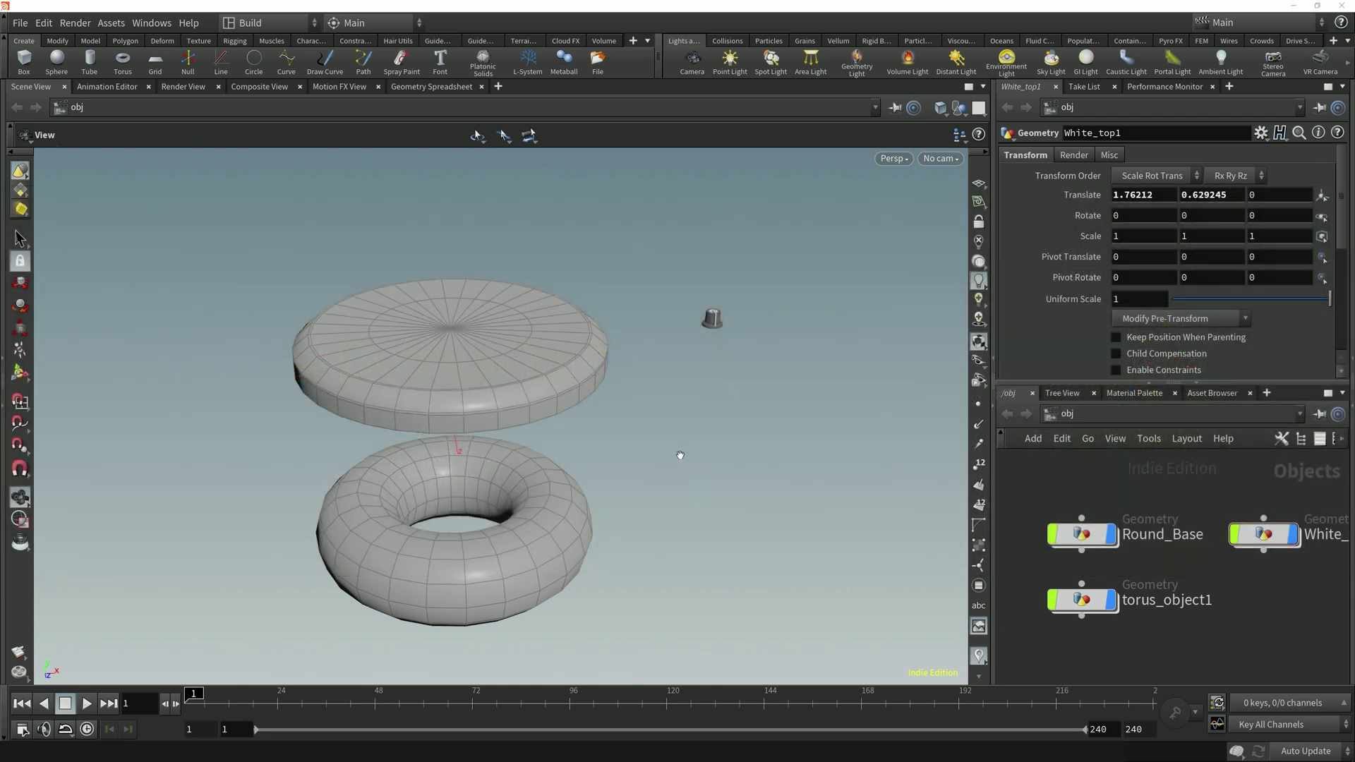
# Step: Switch snapping to Point mode and bring up the Snap Options dialog
pyautogui.press('x')
pyautogui.click(635, 457)
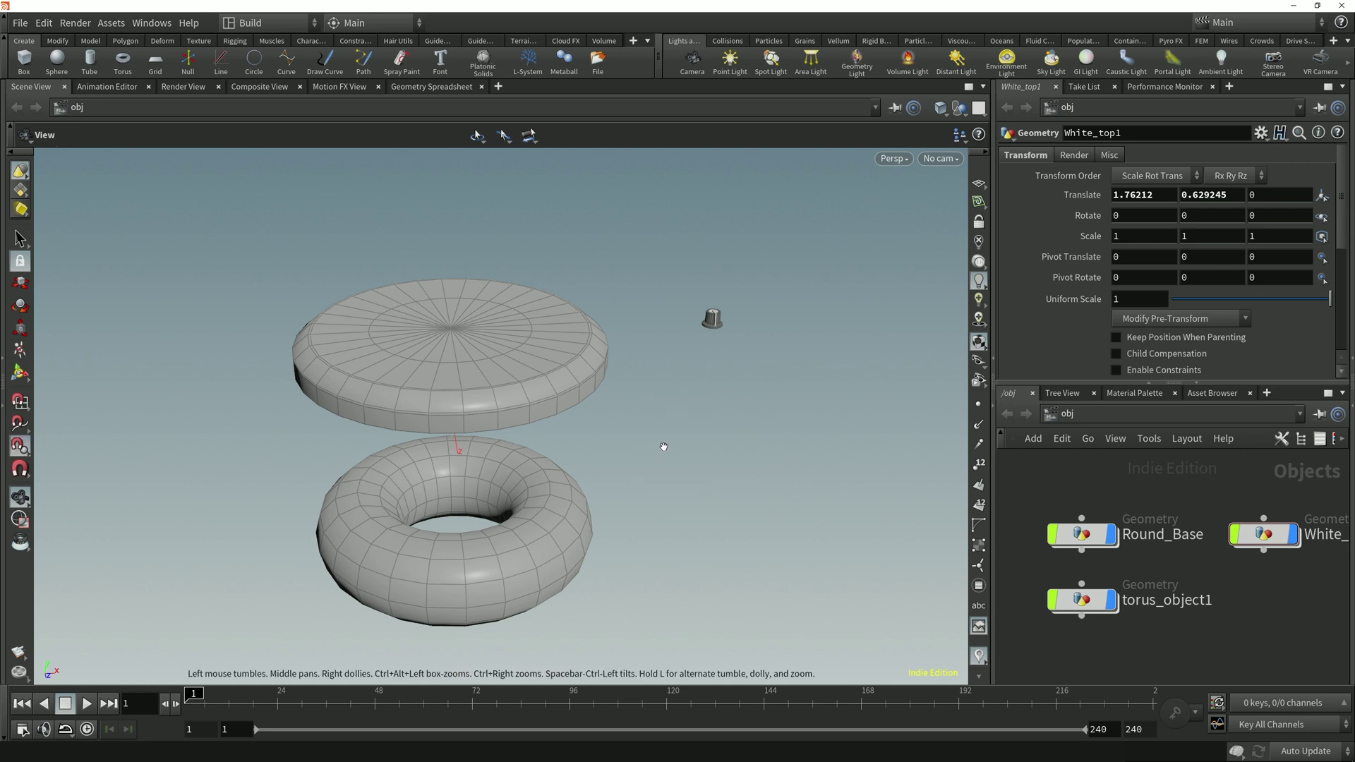
pyautogui.press('x')
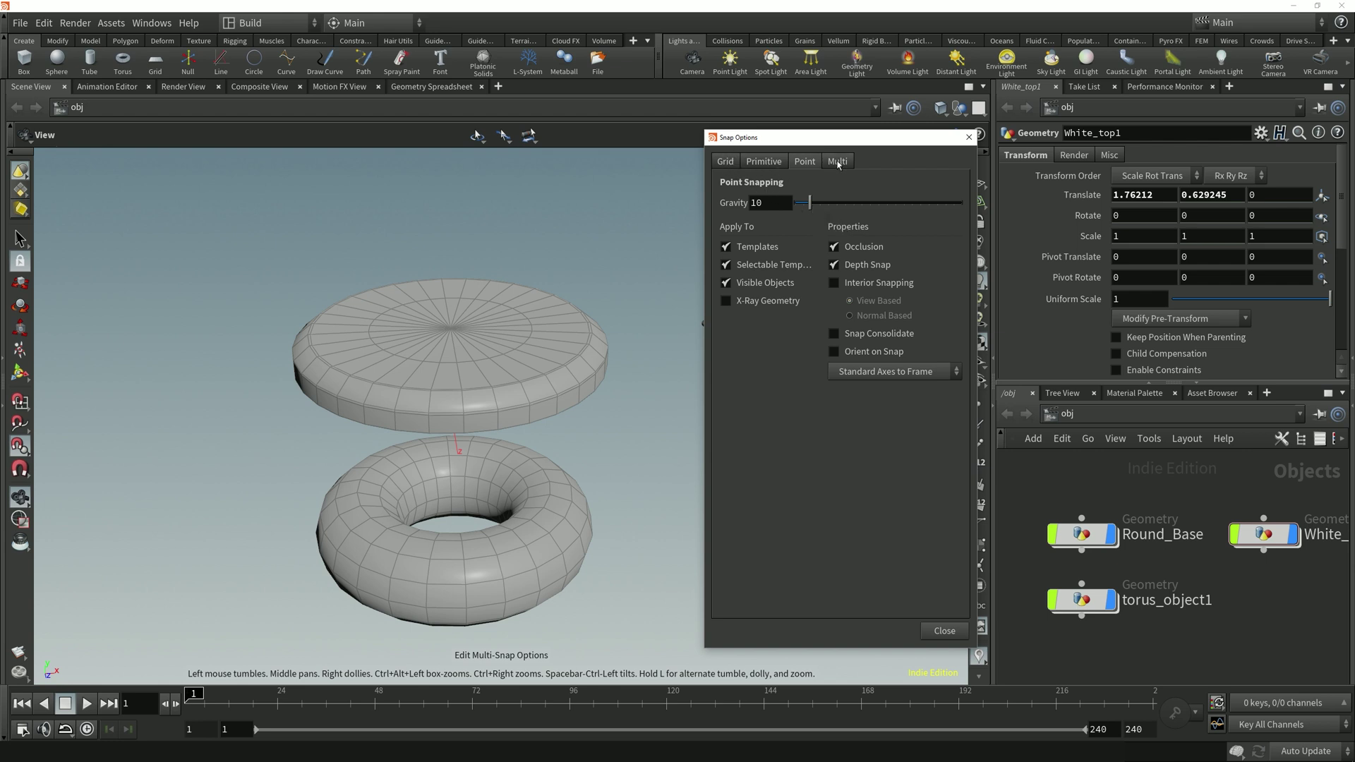
# Step: Browse the Primitive and Multi snapping pages, dismissing the inactive-mode warning each time
pyautogui.click(770, 169)
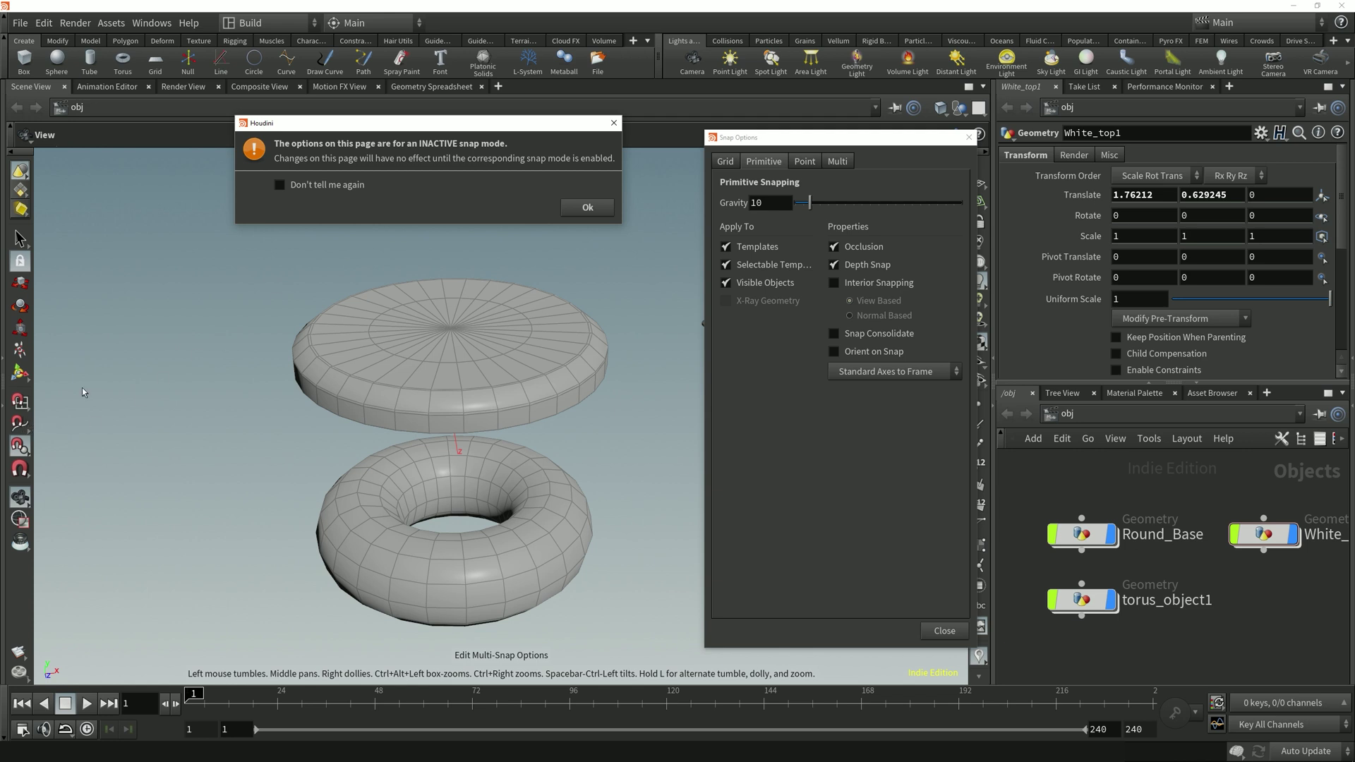
pyautogui.click(595, 208)
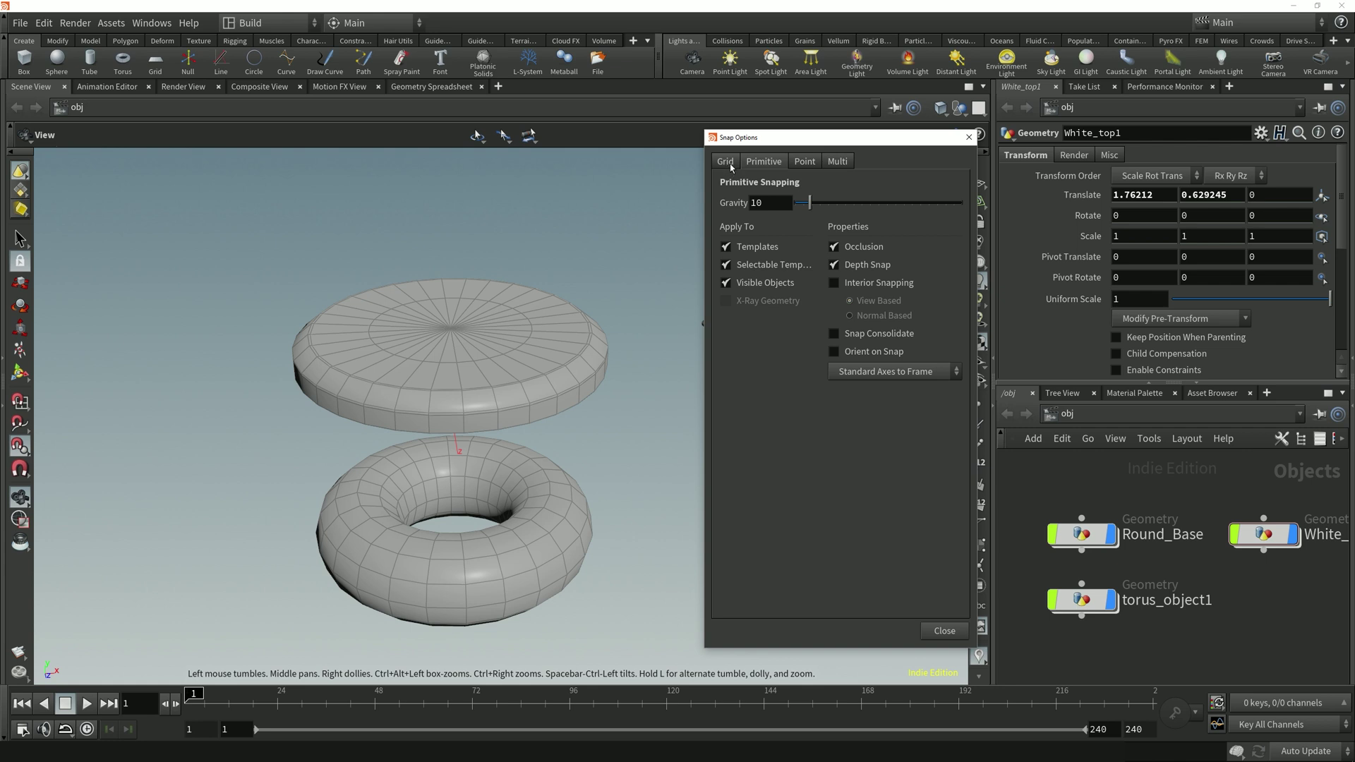
pyautogui.click(850, 162)
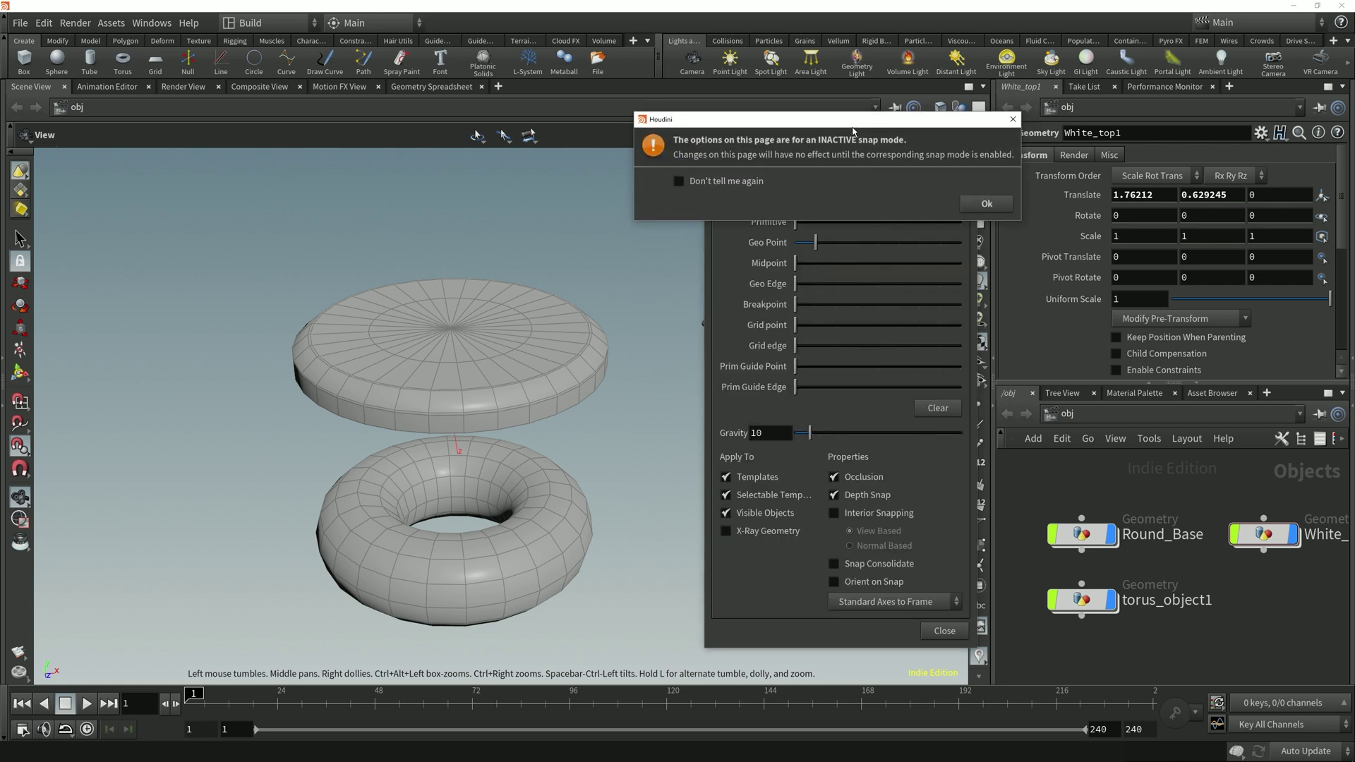
pyautogui.click(608, 190)
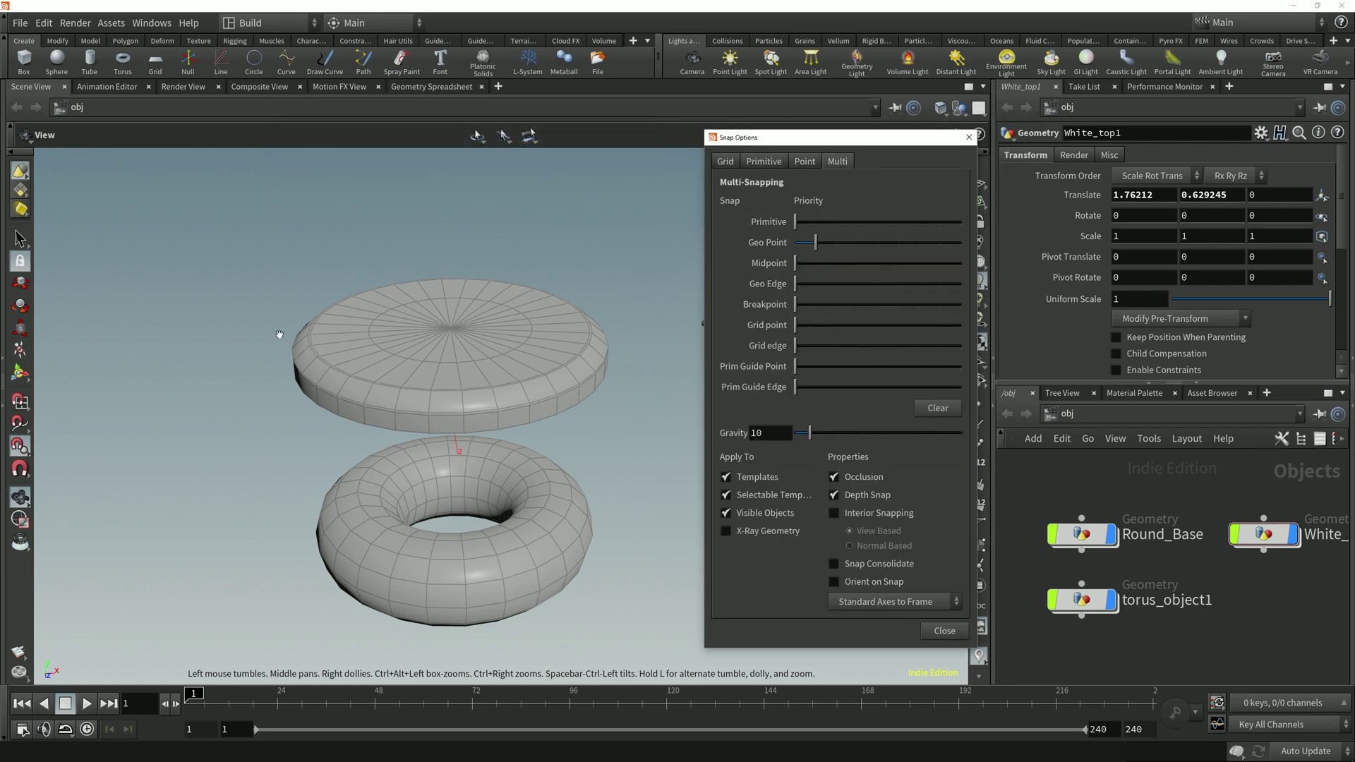
# Step: Check the grid and primitive snap quick menus, then reopen Snap Options on the Point Snapping page
pyautogui.rightClick(26, 401)
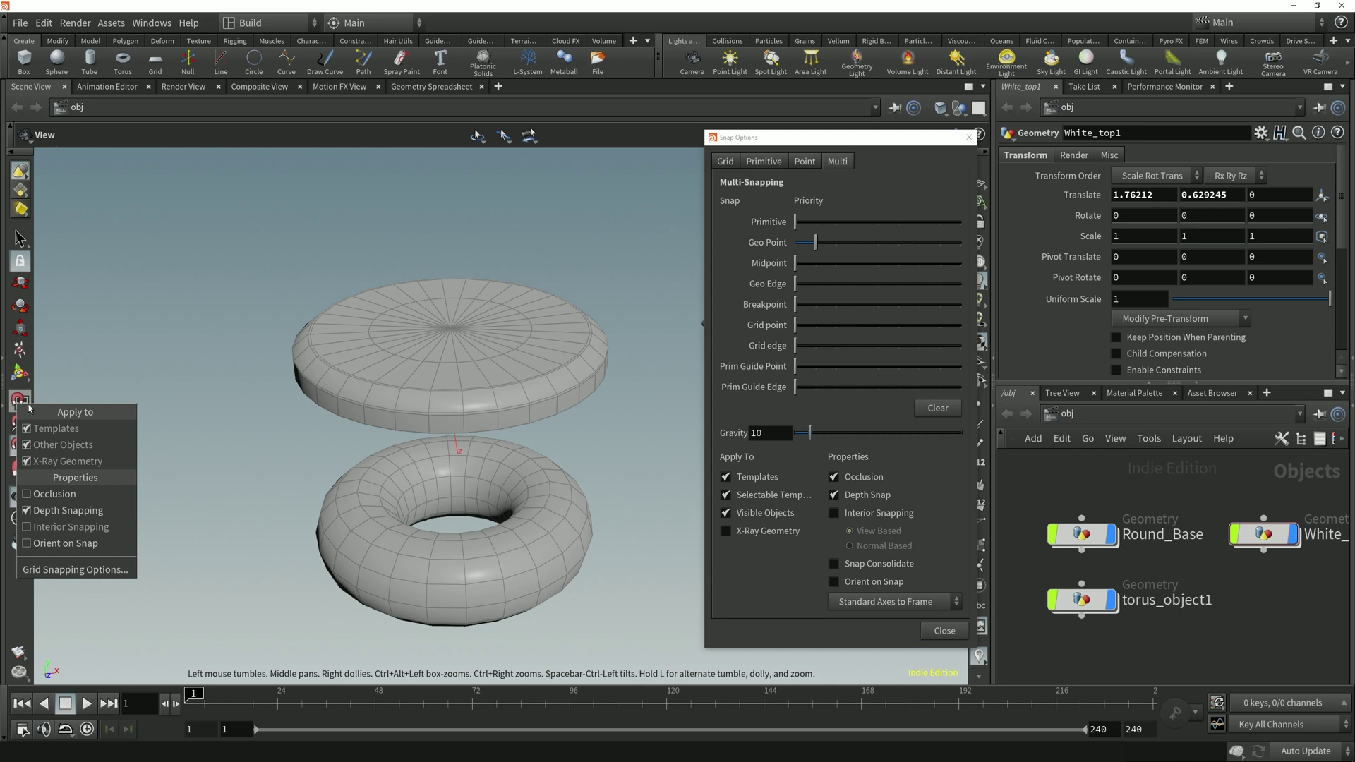
pyautogui.rightClick(24, 422)
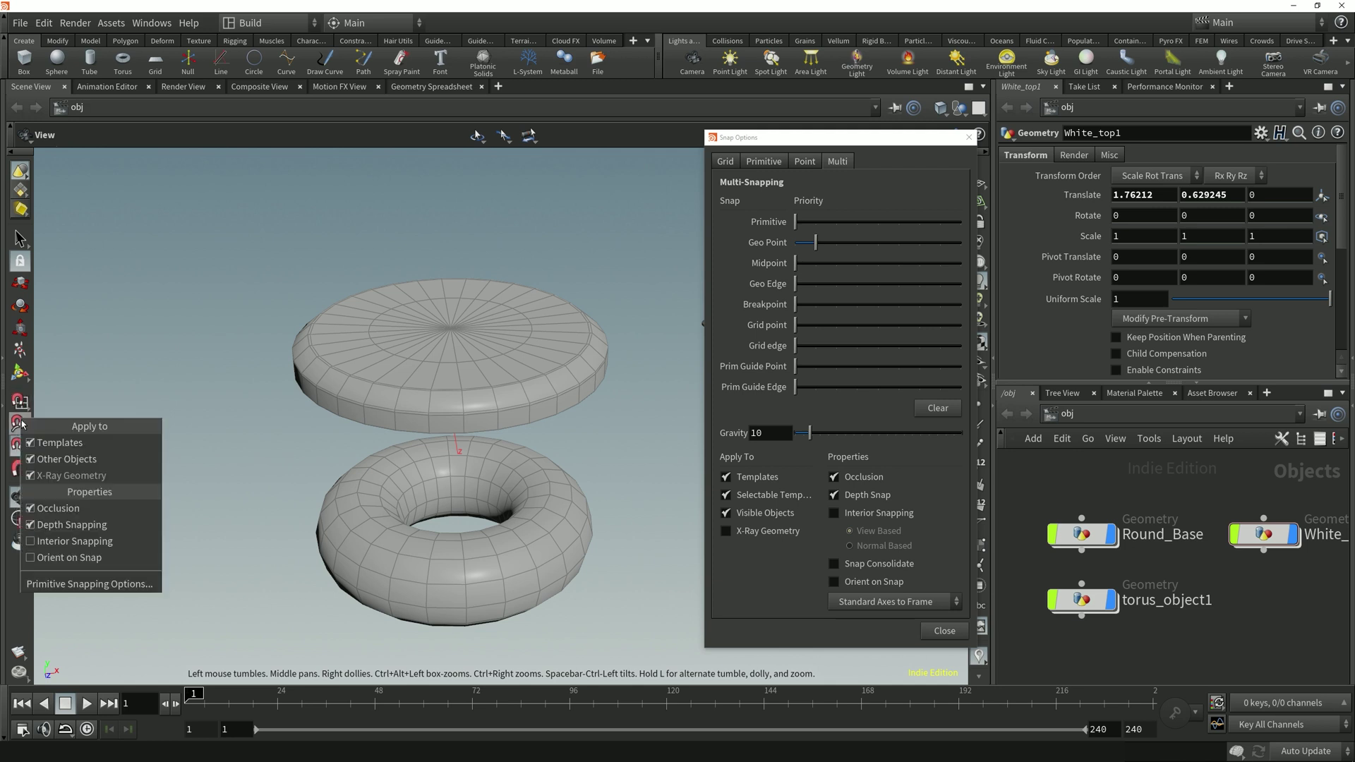
pyautogui.click(109, 585)
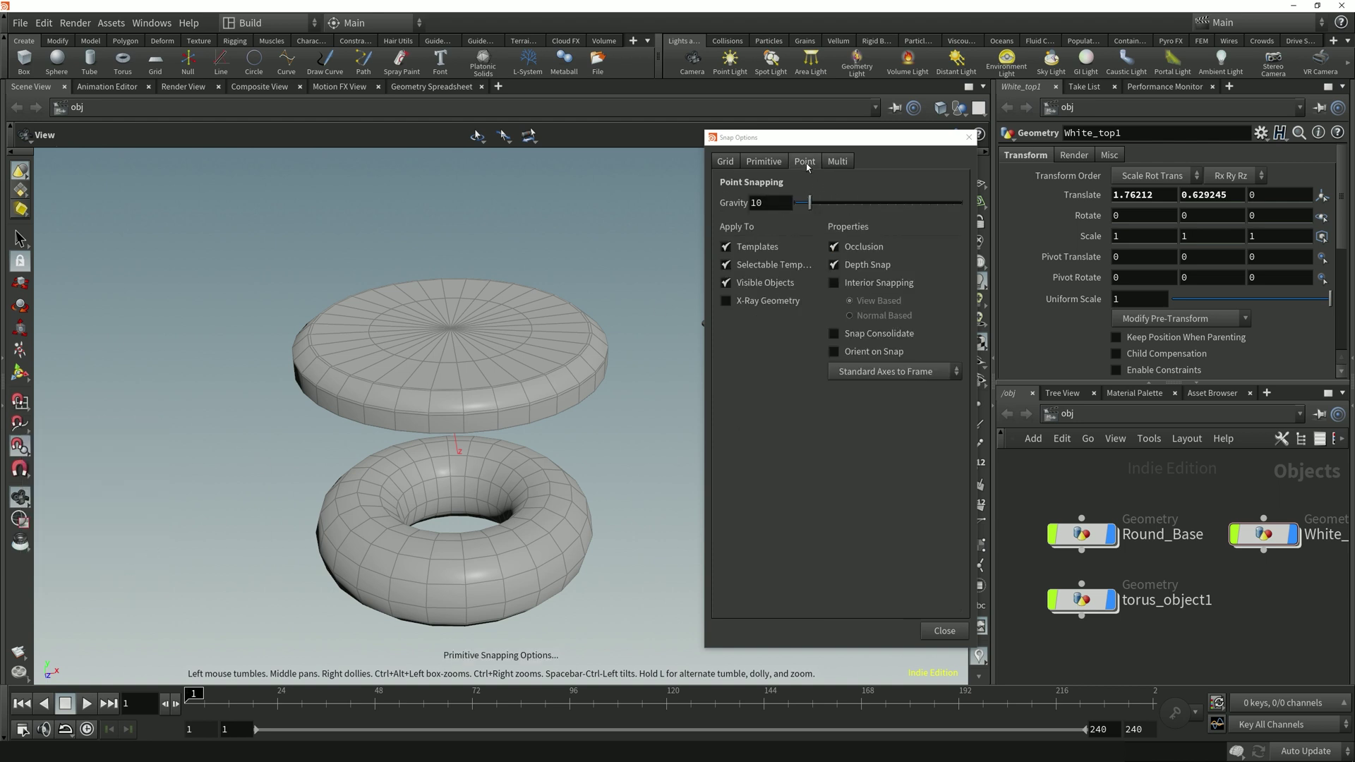
pyautogui.moveTo(815, 145); pyautogui.dragTo(820, 125)
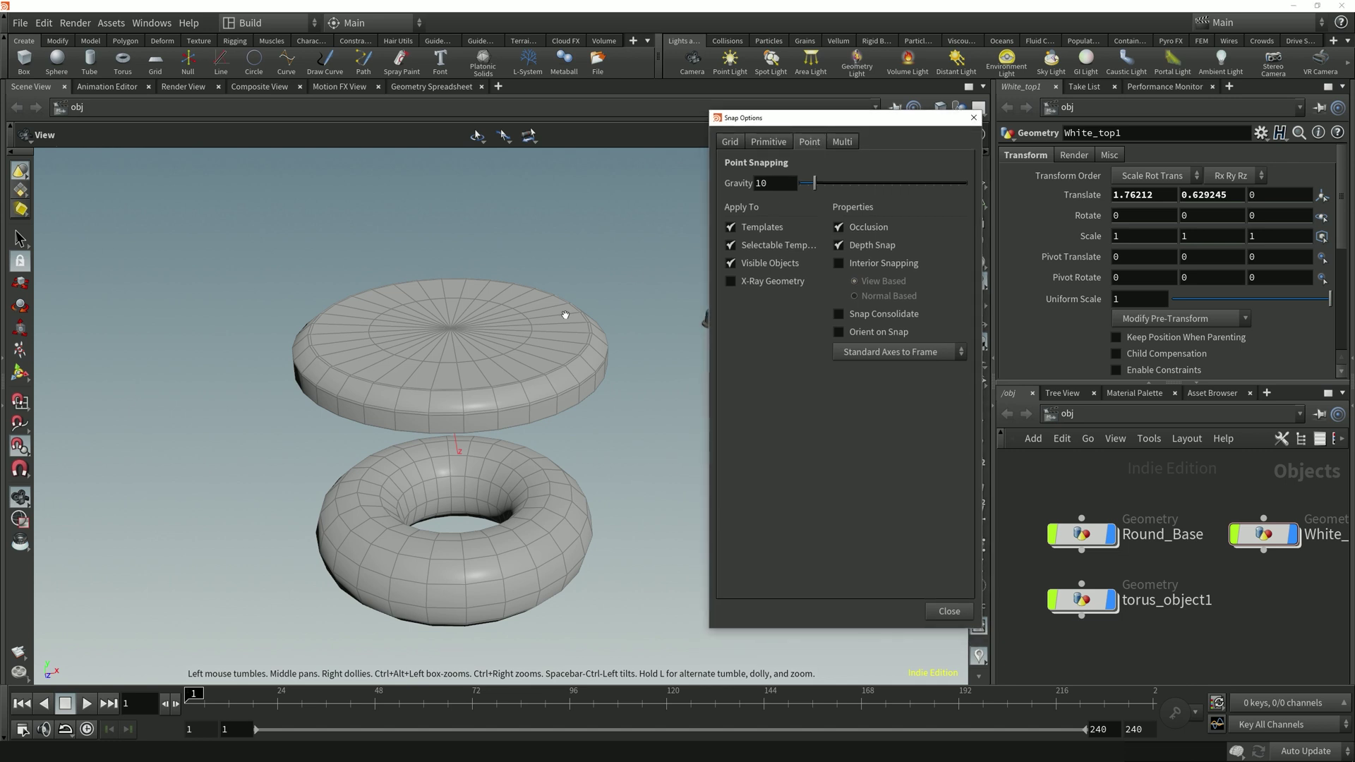
# Step: Test-drag the knob toward the disc and torus, raising point-snapping Gravity to 100 midway
pyautogui.moveTo(805, 118); pyautogui.dragTo(1074, 102)
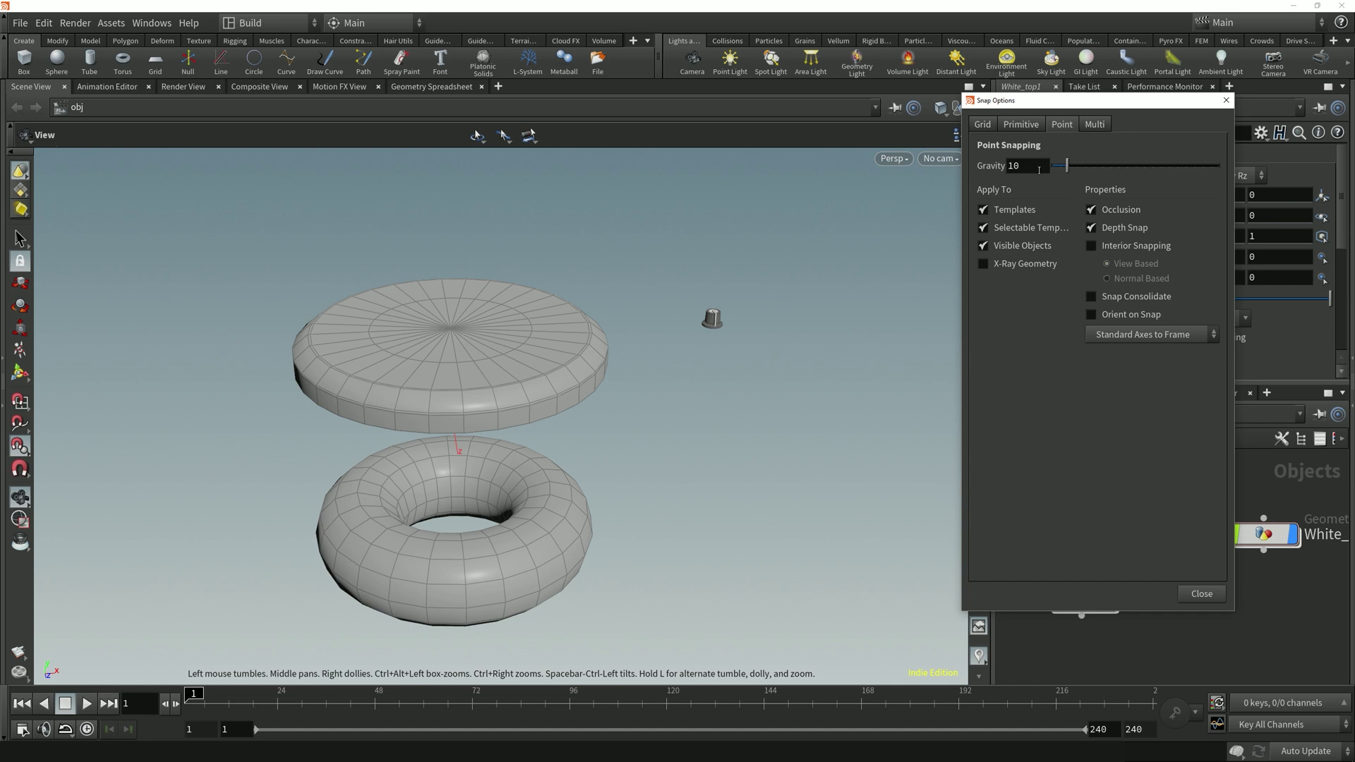
pyautogui.moveTo(753, 348); pyautogui.dragTo(695, 387)
pyautogui.scroll(3, 684, 360)
pyautogui.press('s')
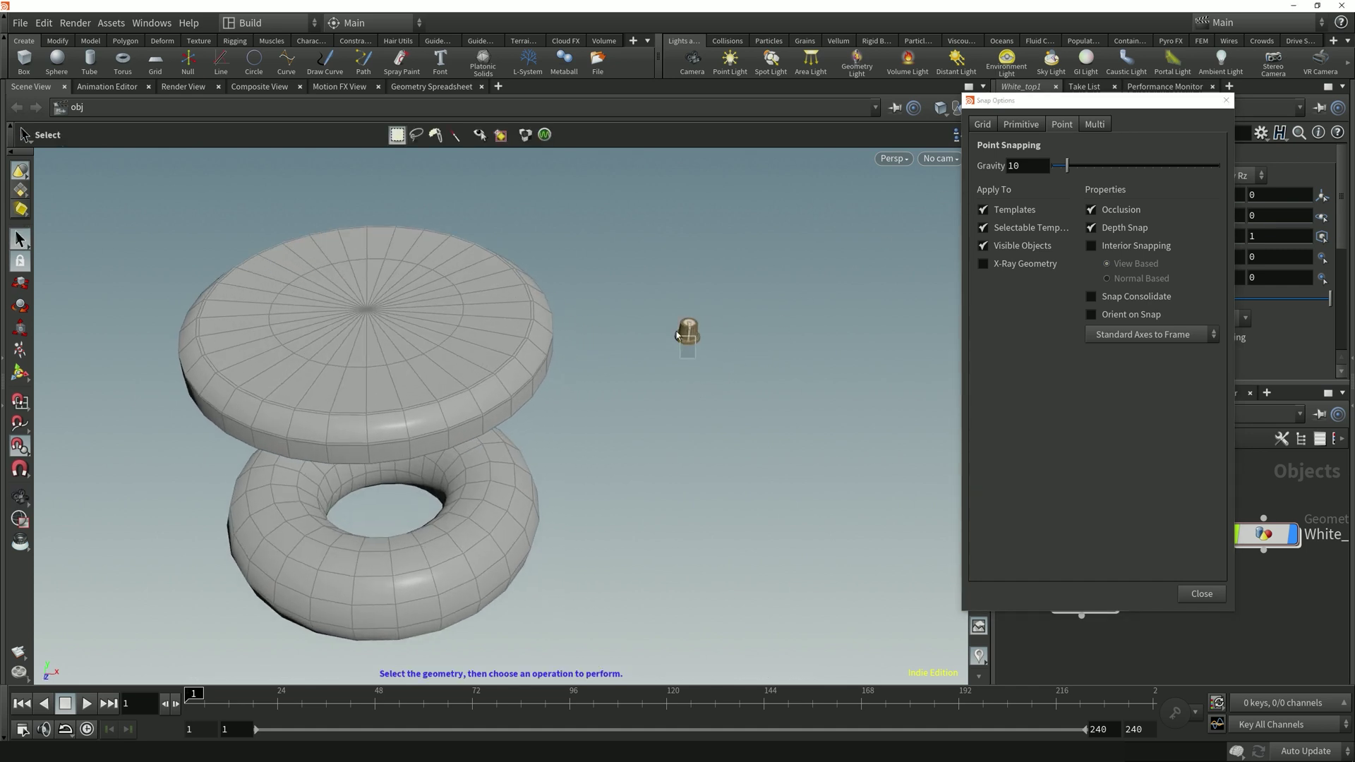
pyautogui.press('t')
pyautogui.moveTo(685, 333); pyautogui.dragTo(737, 392)
pyautogui.moveTo(1066, 166); pyautogui.dragTo(1228, 176)
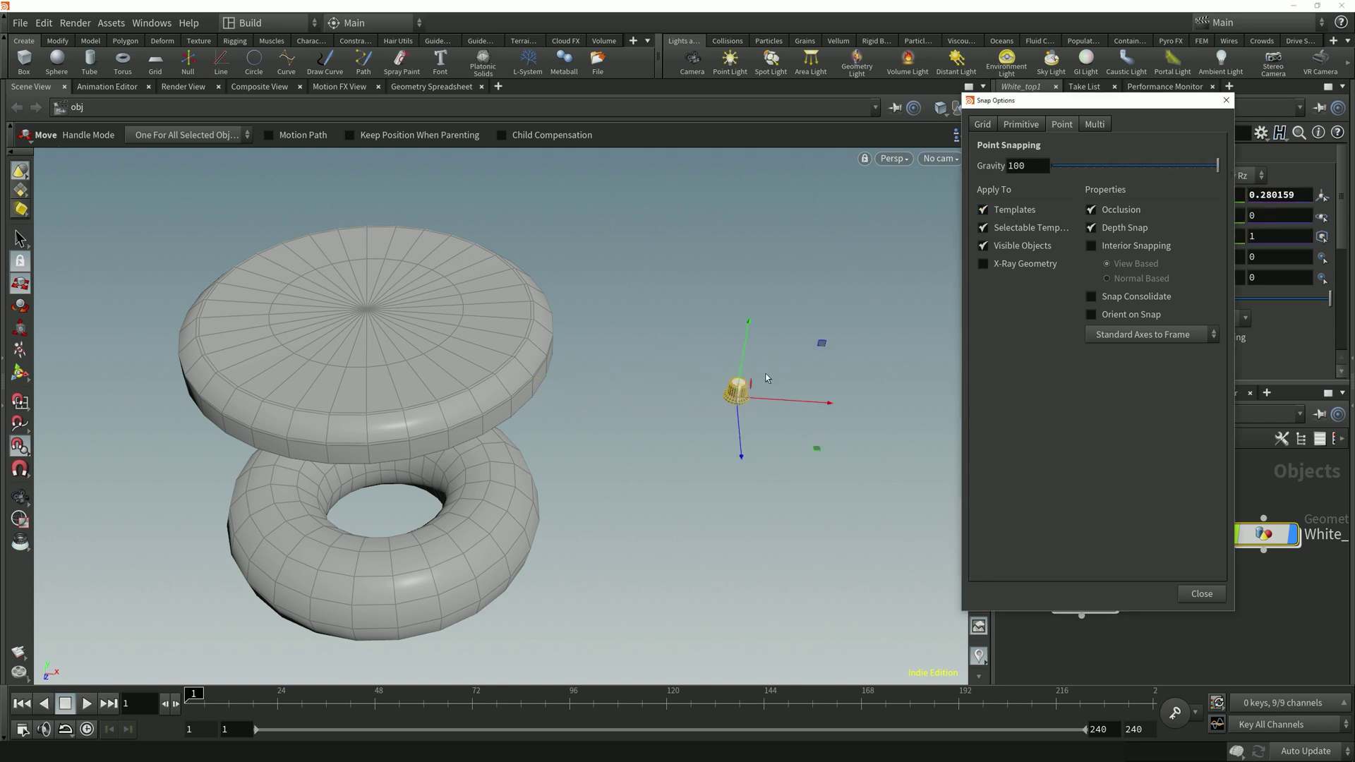
pyautogui.moveTo(737, 392); pyautogui.dragTo(696, 377)
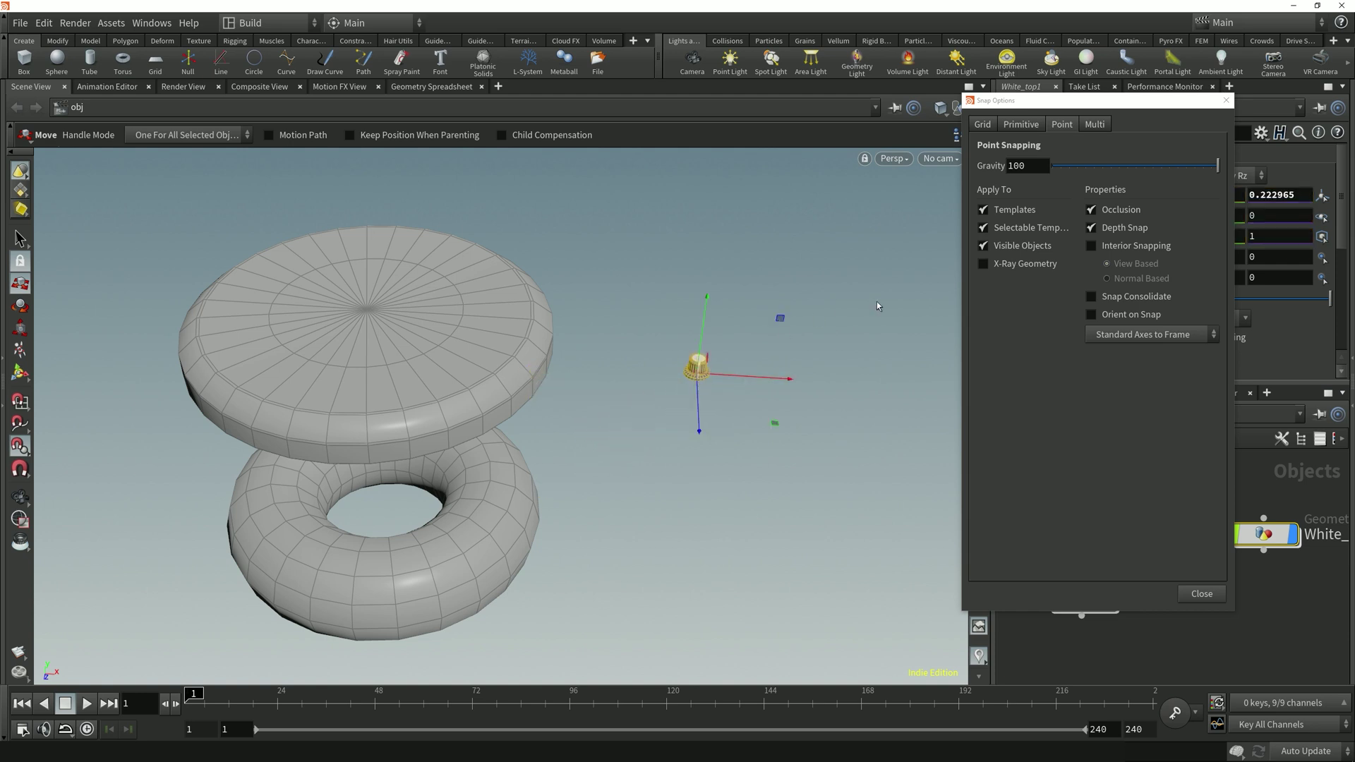
# Step: Enter 10 in the point-snapping Gravity field
pyautogui.doubleClick(1016, 165)
pyautogui.write('10')
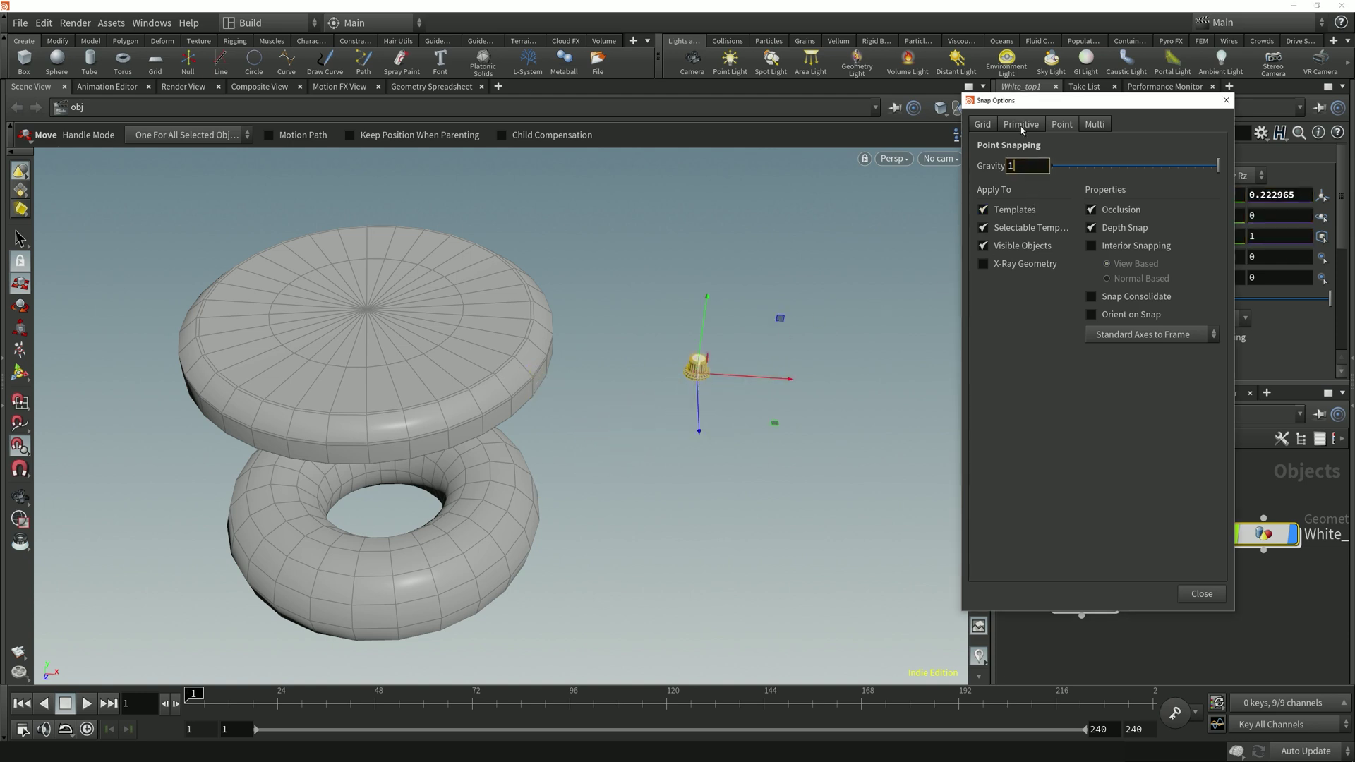
pyautogui.press('Return')
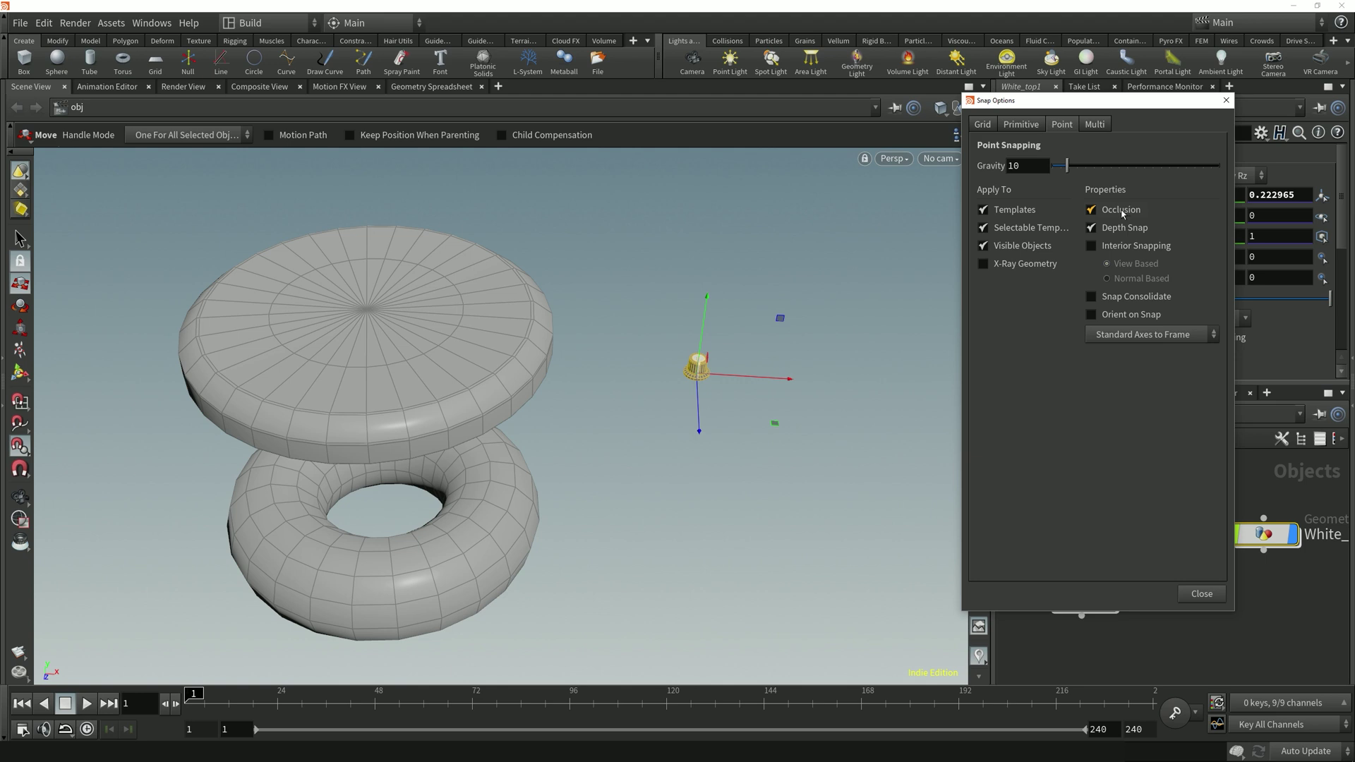
# Step: Tumble and pan around the disc and torus to find a working angle
pyautogui.keyDown('alt'); pyautogui.moveTo(634, 481); pyautogui.dragTo(527, 413); pyautogui.keyUp('alt')
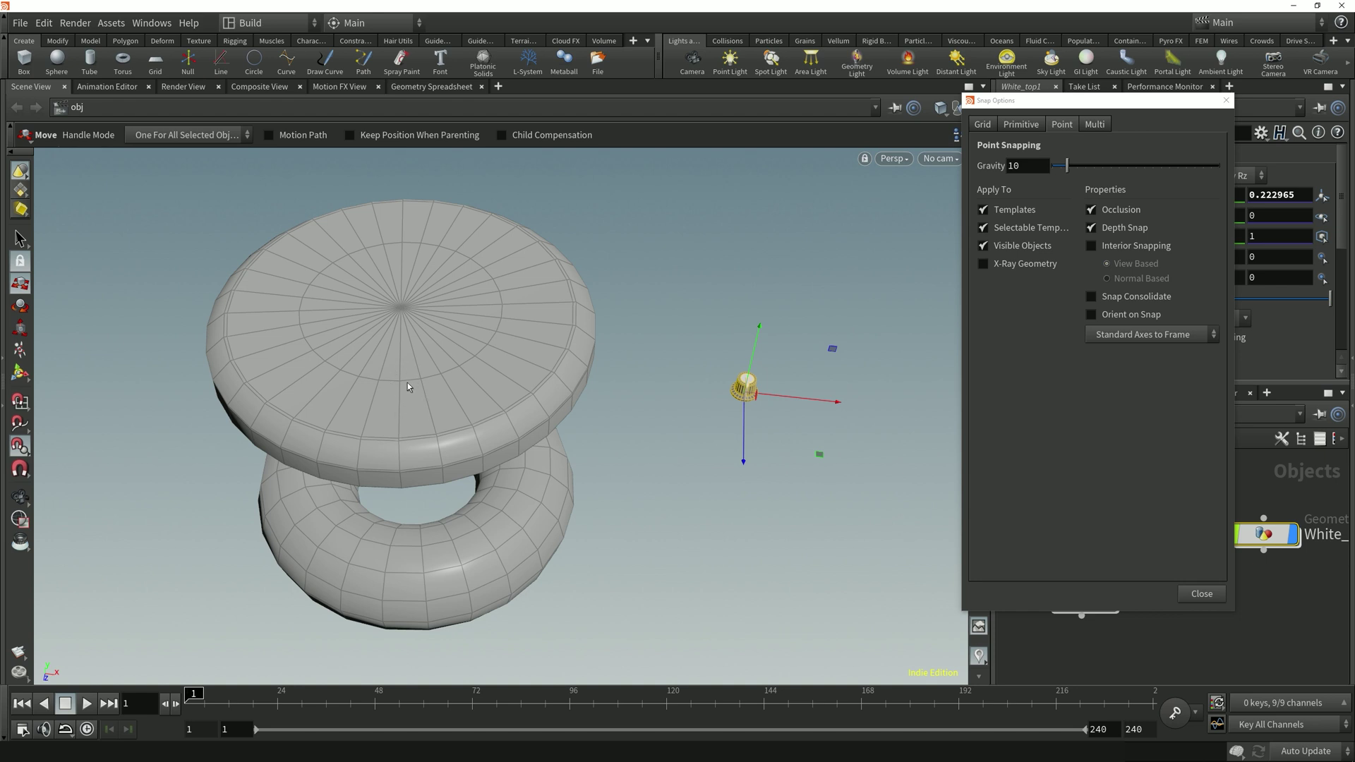
pyautogui.moveTo(444, 372); pyautogui.dragTo(537, 388, button='middle')
pyautogui.moveTo(625, 388); pyautogui.dragTo(471, 405)
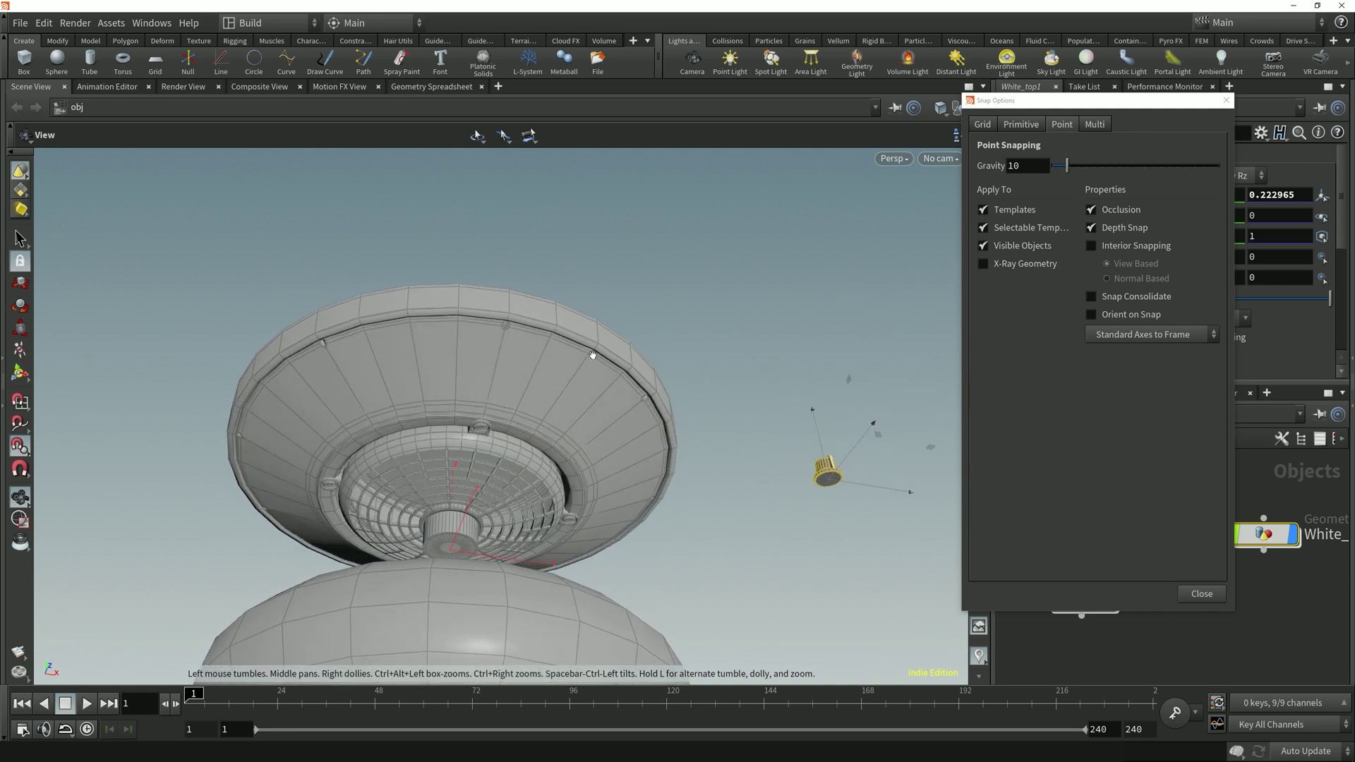
pyautogui.press('t')
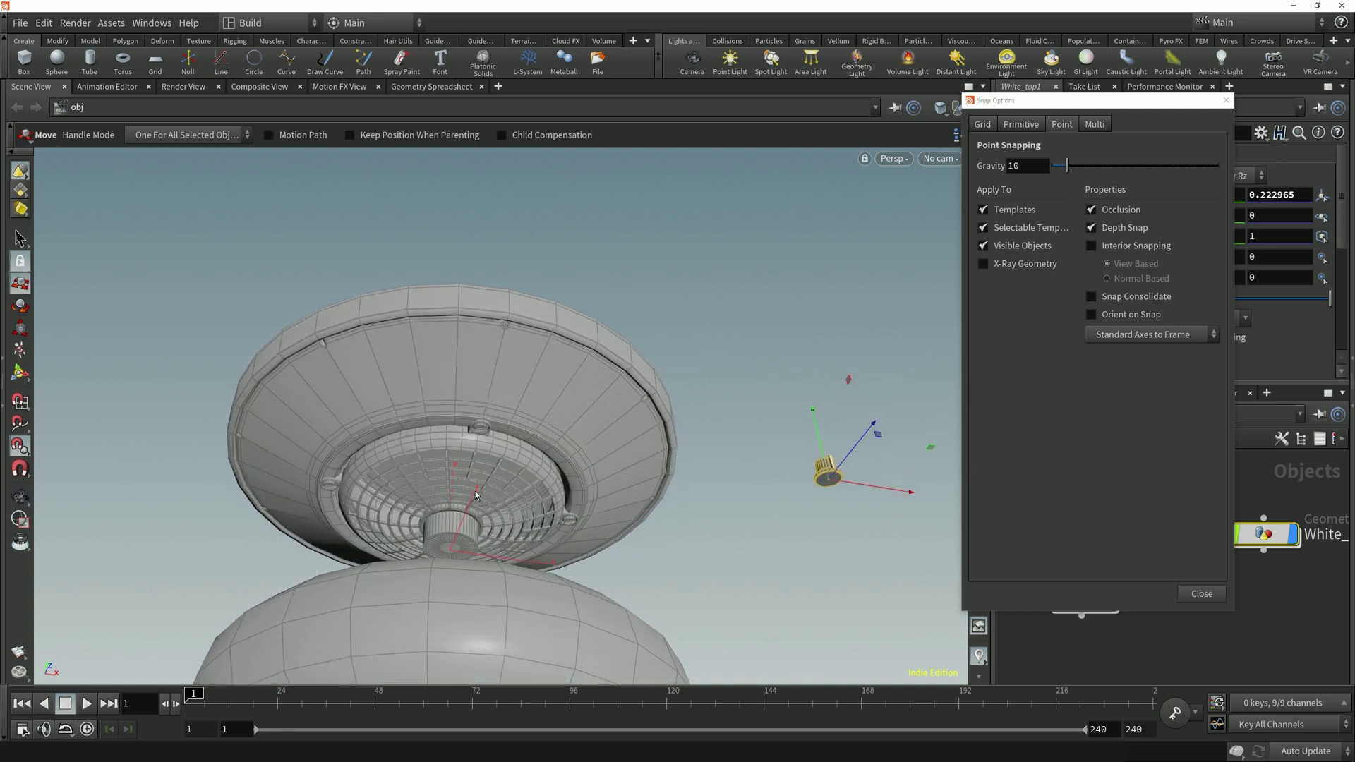
pyautogui.press('Escape')
pyautogui.moveTo(489, 479); pyautogui.dragTo(525, 496)
pyautogui.press('t')
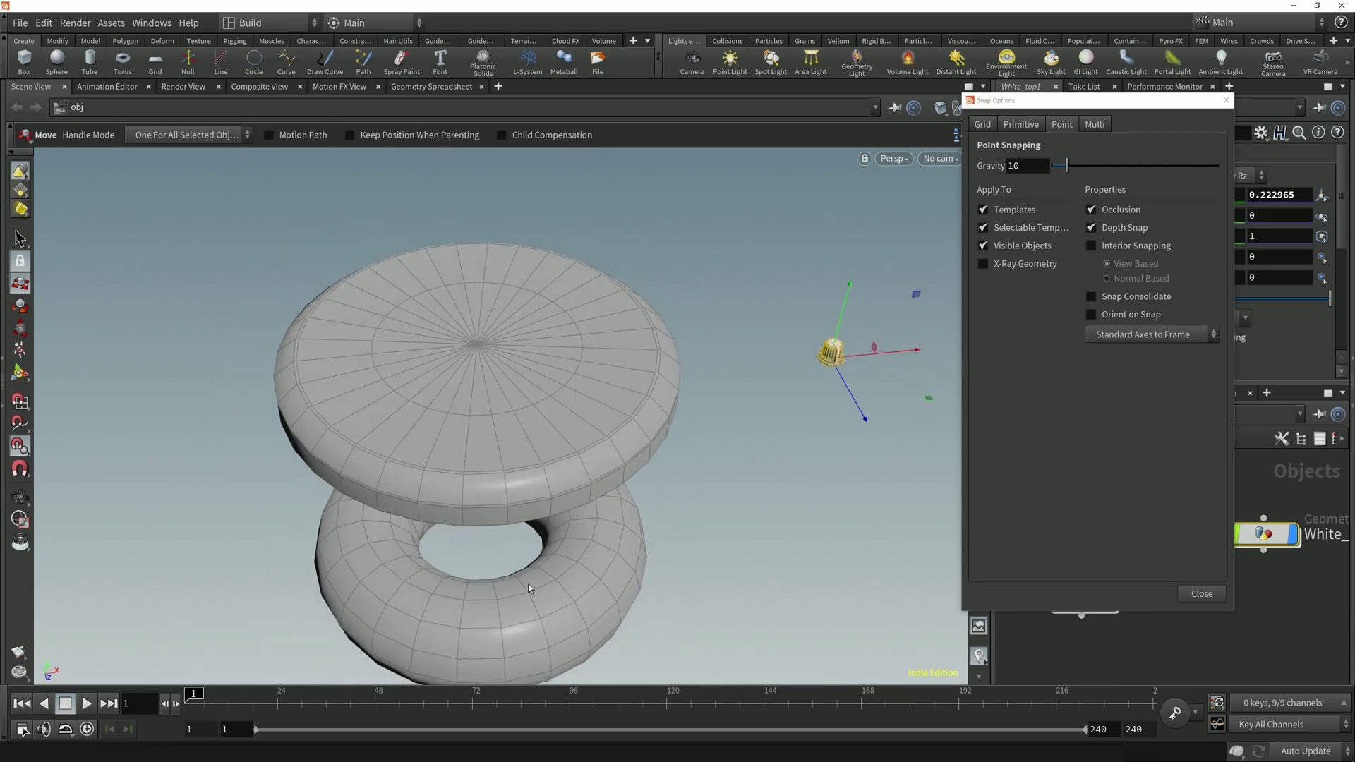
pyautogui.press('Escape')
# Step: Tilt the view over the disc and drag the knob onto a point on its top
pyautogui.moveTo(527, 583); pyautogui.dragTo(599, 419)
pyautogui.press('t')
pyautogui.press('Escape')
pyautogui.press('t')
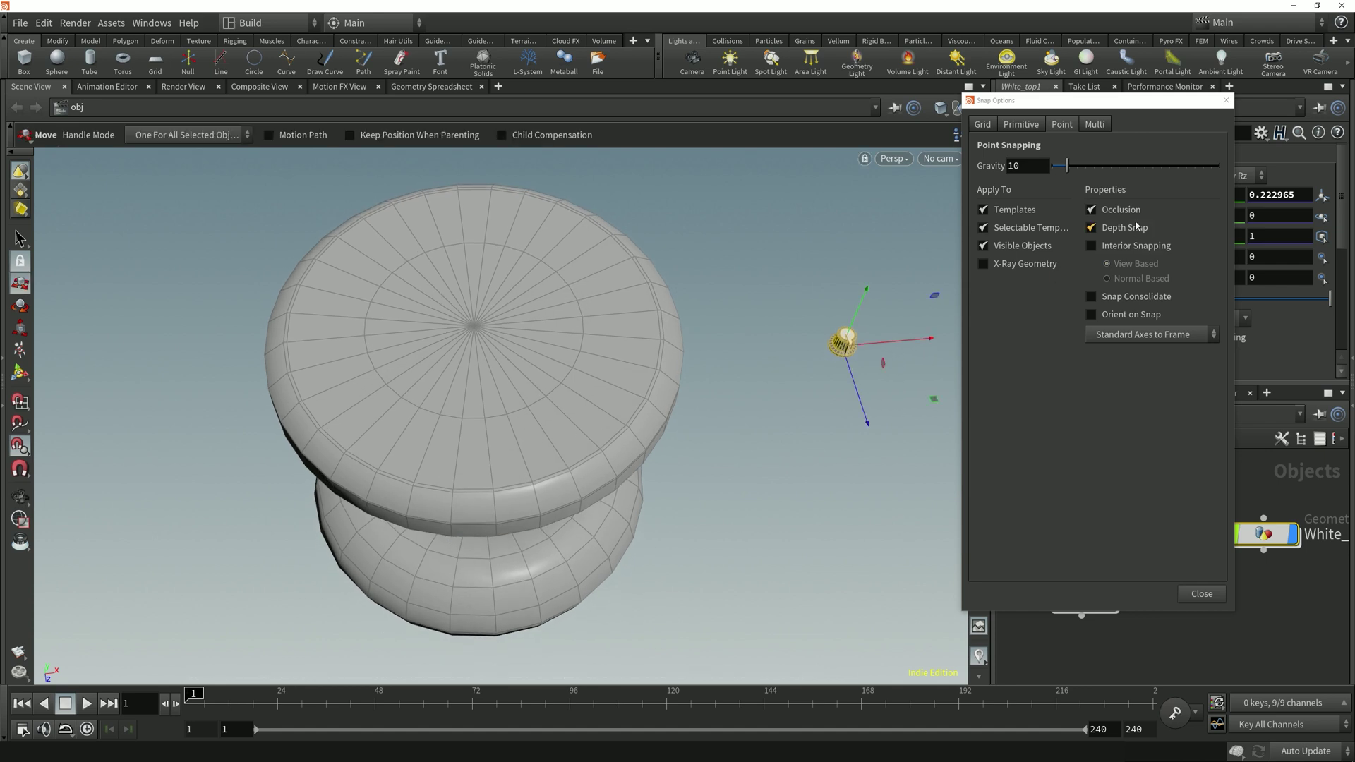
pyautogui.press('Escape')
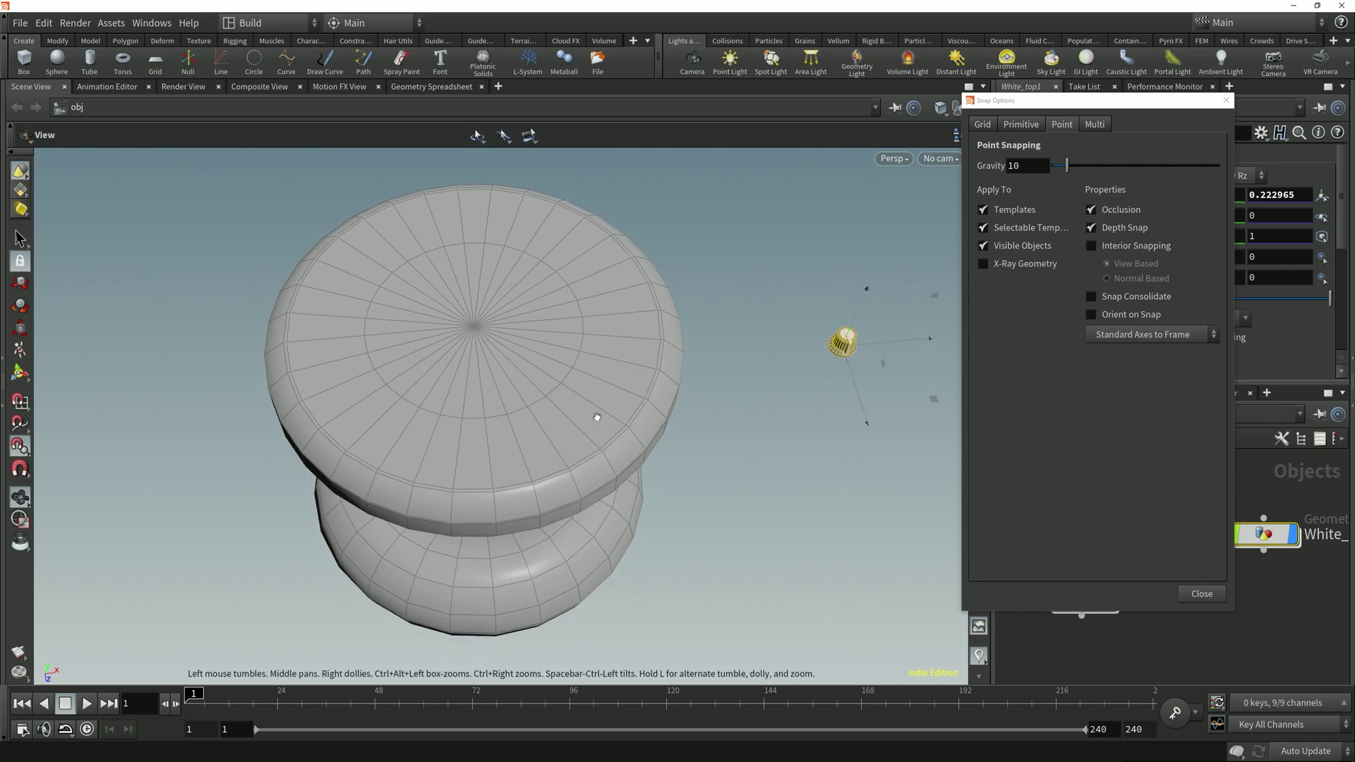
pyautogui.moveTo(595, 421); pyautogui.dragTo(566, 557)
pyautogui.press('t')
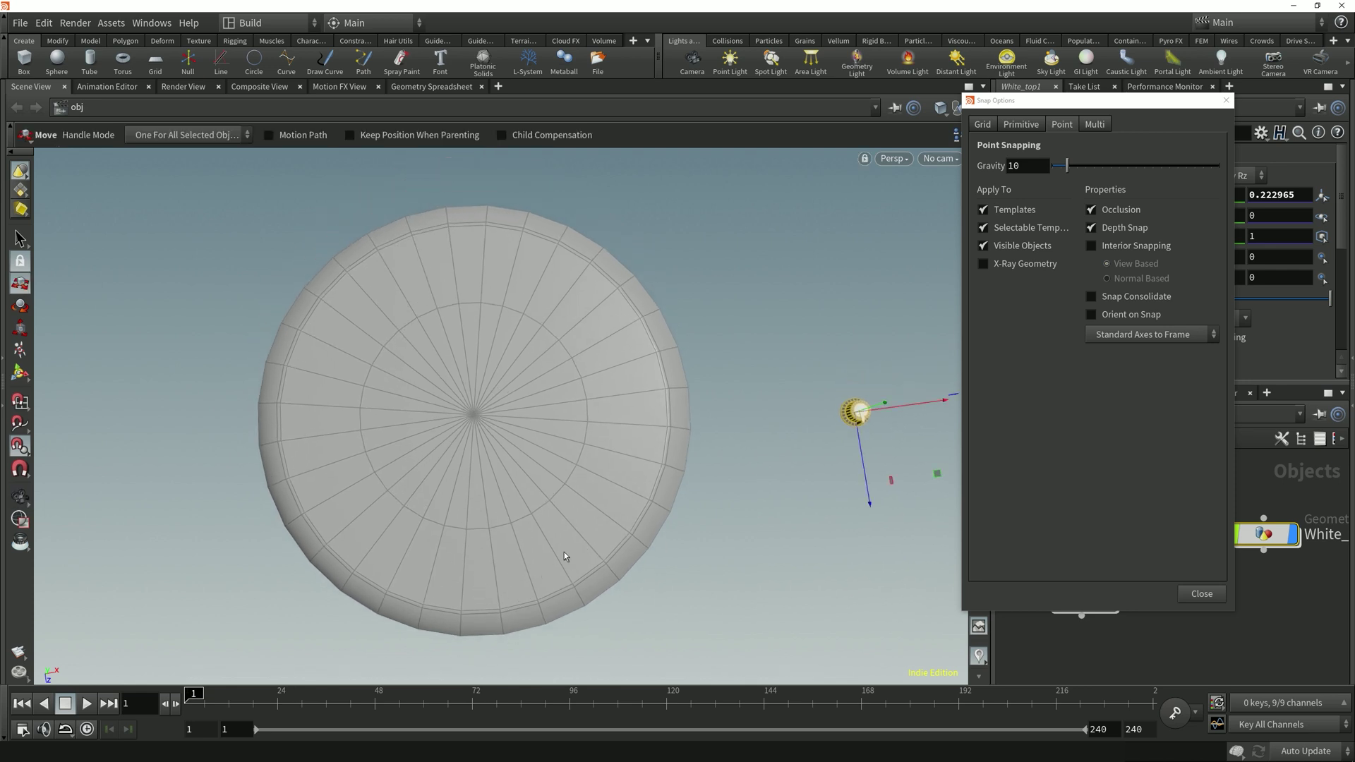
pyautogui.moveTo(856, 411); pyautogui.dragTo(582, 367)
# Step: Disable Occlusion and, in wireframe view, snap the knob to a hidden point near the torus edge
pyautogui.click(1091, 210)
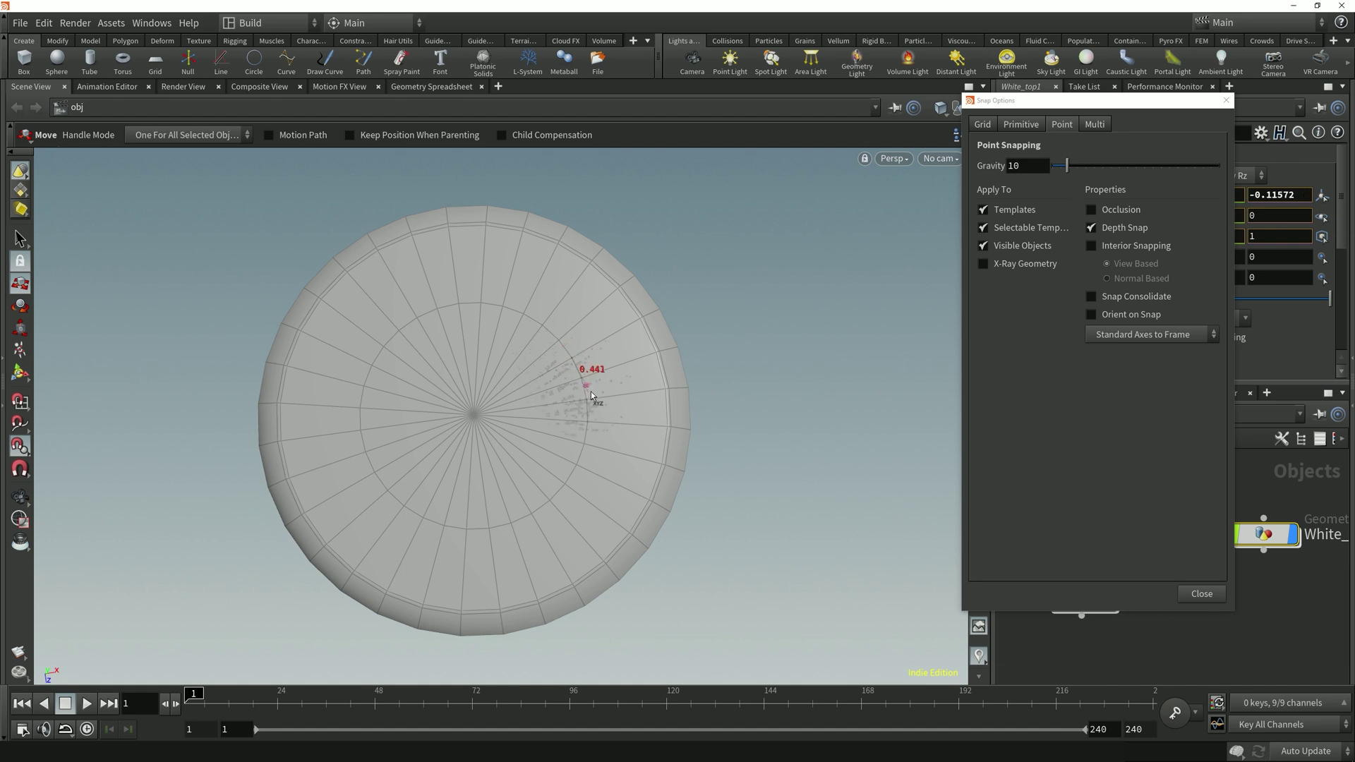
pyautogui.moveTo(604, 388)
pyautogui.mouseDown()
pyautogui.moveTo(620, 405)
pyautogui.moveTo(592, 471)
pyautogui.moveTo(518, 421)
pyautogui.moveTo(494, 459)
pyautogui.moveTo(469, 429)
pyautogui.moveTo(522, 434)
pyautogui.moveTo(534, 513)
pyautogui.moveTo(592, 499)
pyautogui.mouseUp()
pyautogui.press('w')
pyautogui.moveTo(620, 425)
pyautogui.mouseDown()
pyautogui.moveTo(637, 393)
pyautogui.moveTo(653, 435)
pyautogui.moveTo(646, 419)
pyautogui.moveTo(671, 437)
pyautogui.moveTo(683, 494)
pyautogui.mouseUp()
pyautogui.press('w')
pyautogui.press('Escape')
pyautogui.press('t')
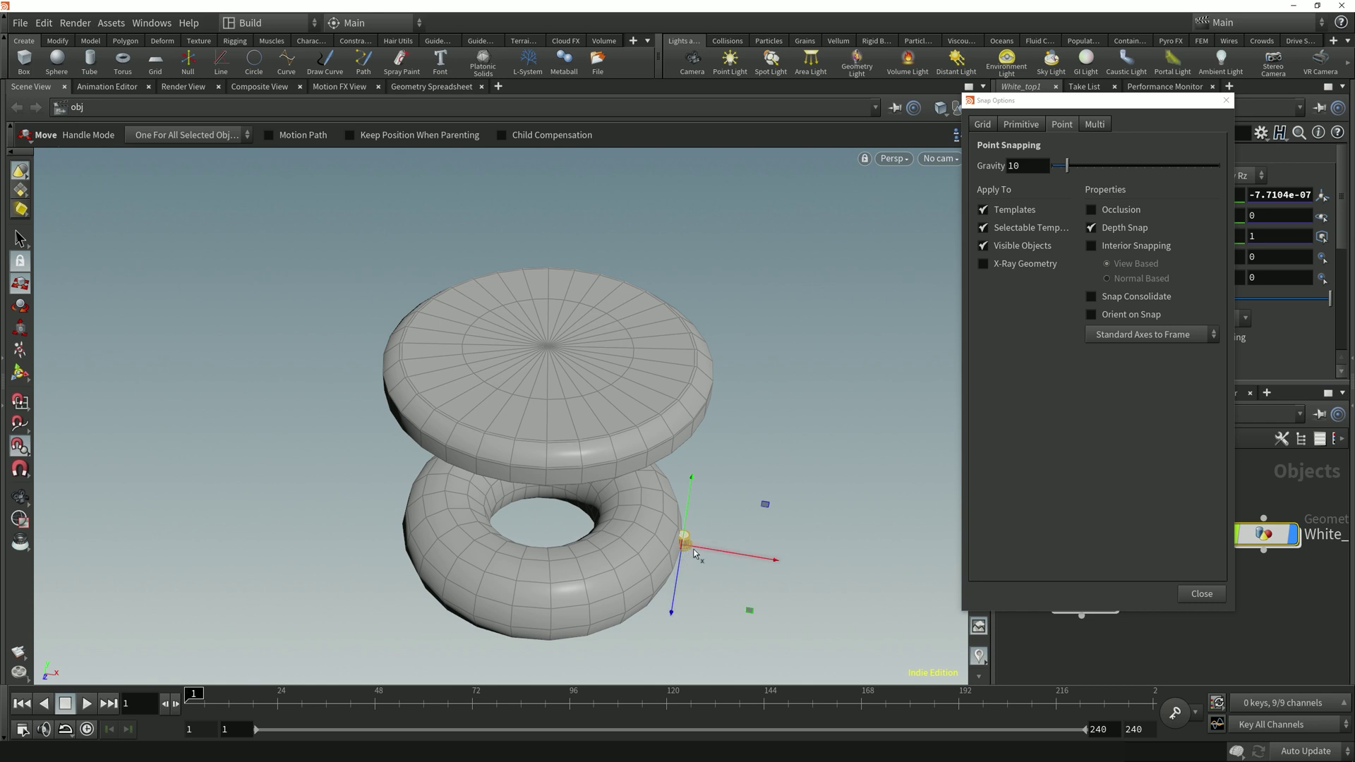
# Step: Re-enable Occlusion, view the disc from above, and snap the knob to a visible top point
pyautogui.click(1090, 210)
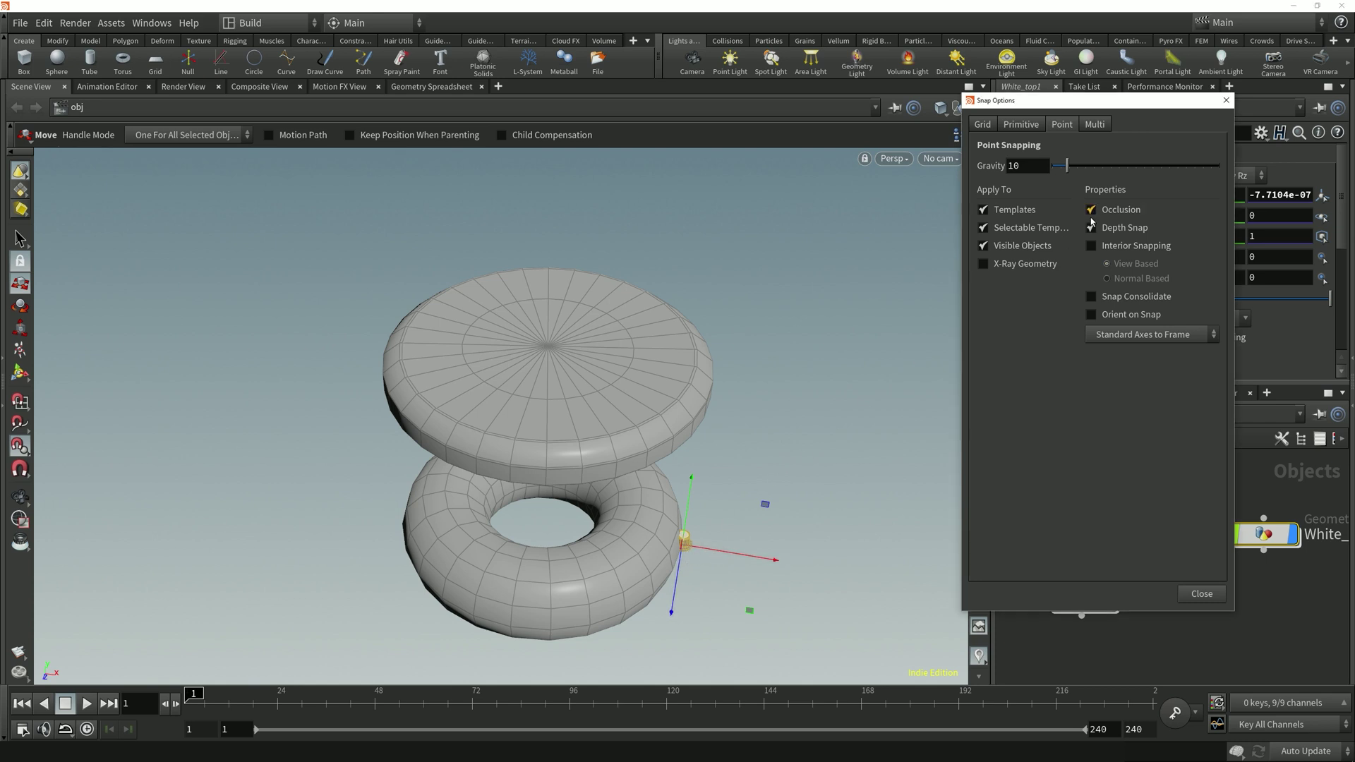
pyautogui.press('space')
pyautogui.moveTo(772, 443); pyautogui.dragTo(718, 537)
pyautogui.moveTo(680, 434)
pyautogui.mouseDown()
pyautogui.moveTo(660, 429)
pyautogui.moveTo(652, 381)
pyautogui.moveTo(616, 385)
pyautogui.moveTo(630, 392)
pyautogui.moveTo(675, 353)
pyautogui.moveTo(623, 388)
pyautogui.moveTo(536, 402)
pyautogui.moveTo(611, 410)
pyautogui.mouseUp()
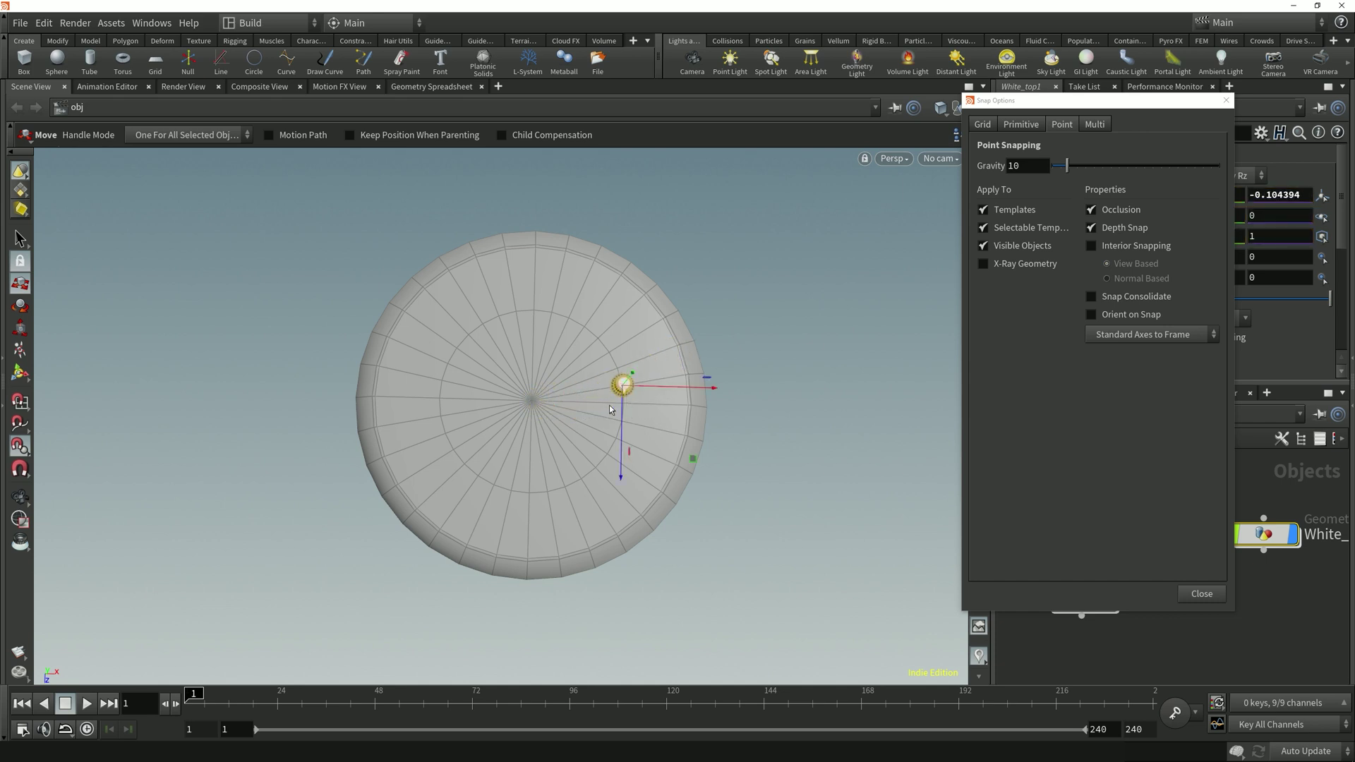